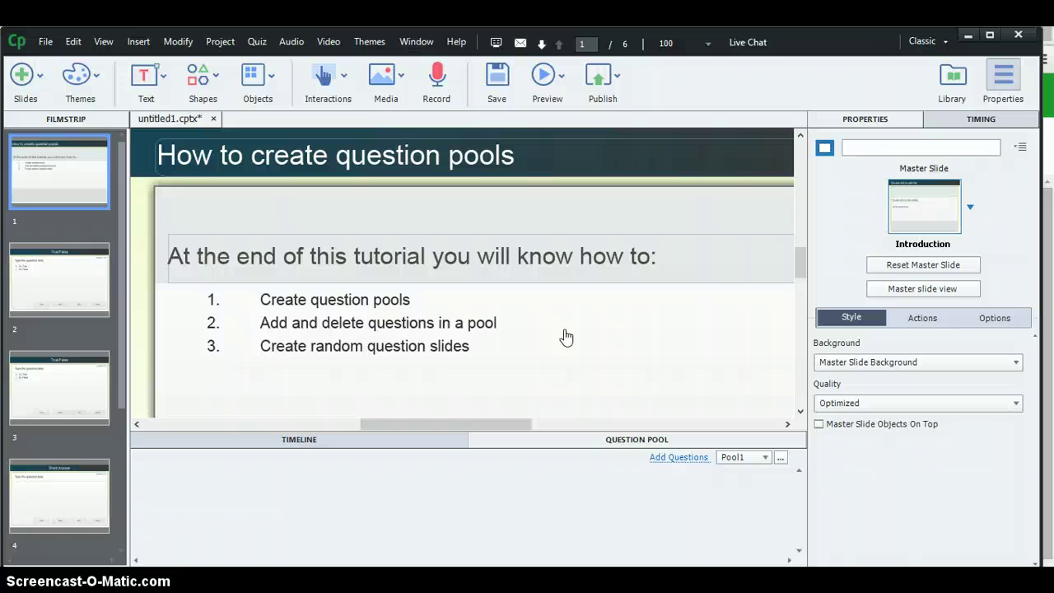
# Step: Add two more question pools to the project in the Question Pool Manager
pyautogui.click(552, 337)
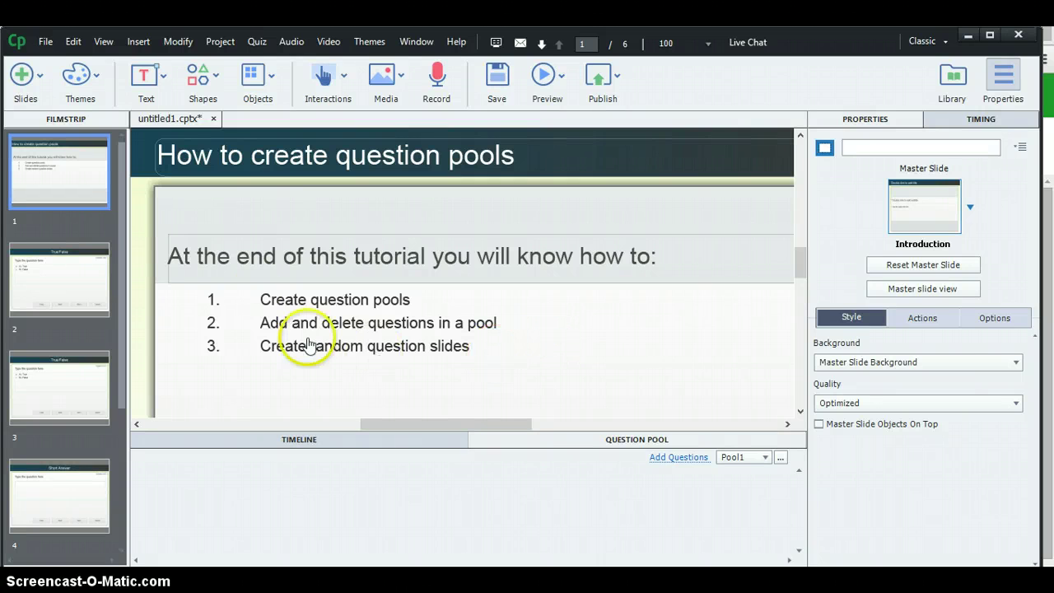
pyautogui.click(258, 42)
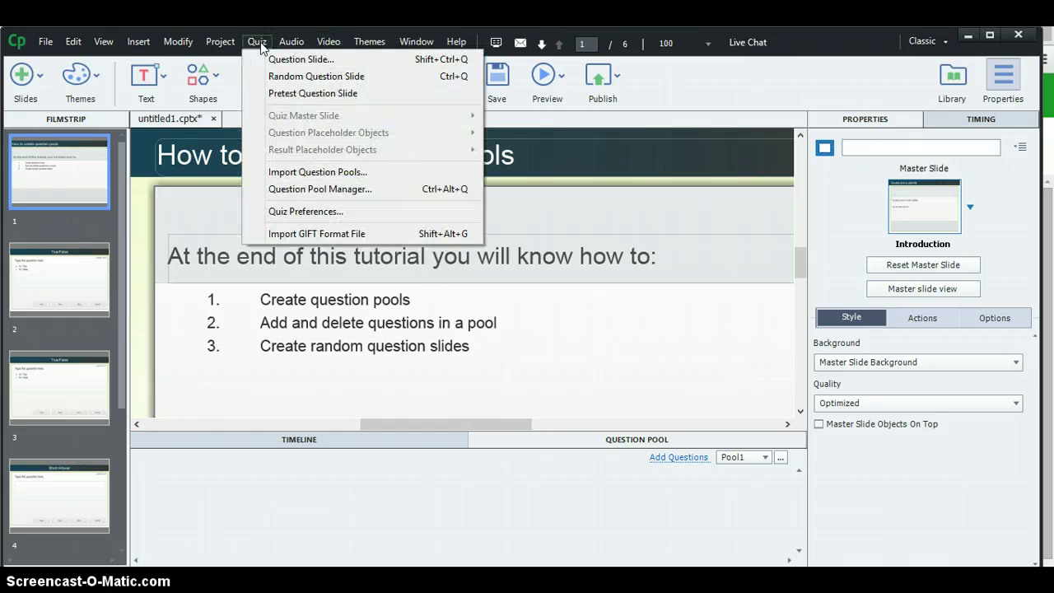
pyautogui.click(305, 191)
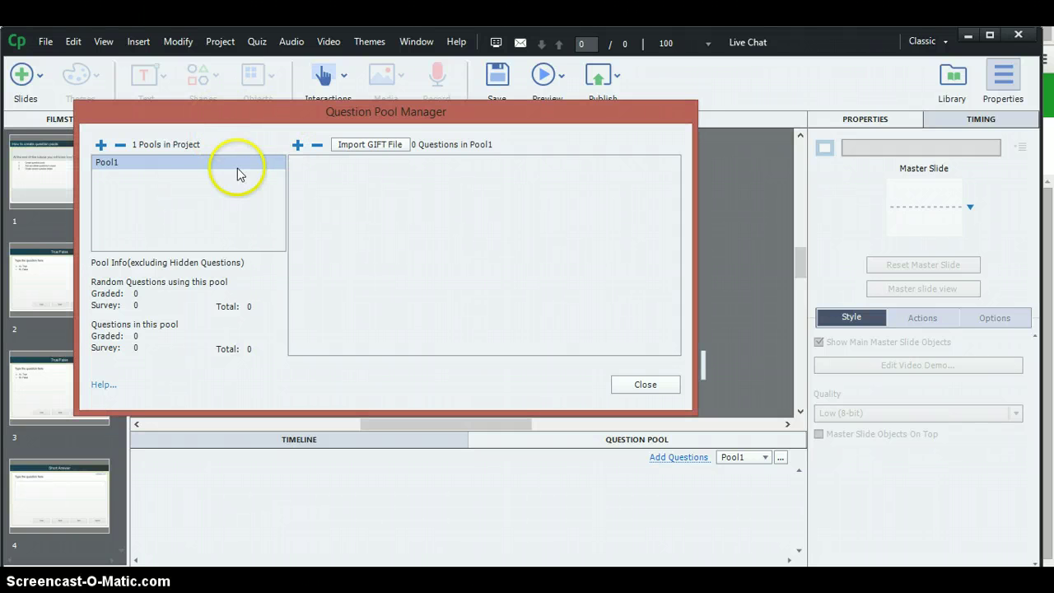
pyautogui.click(100, 145)
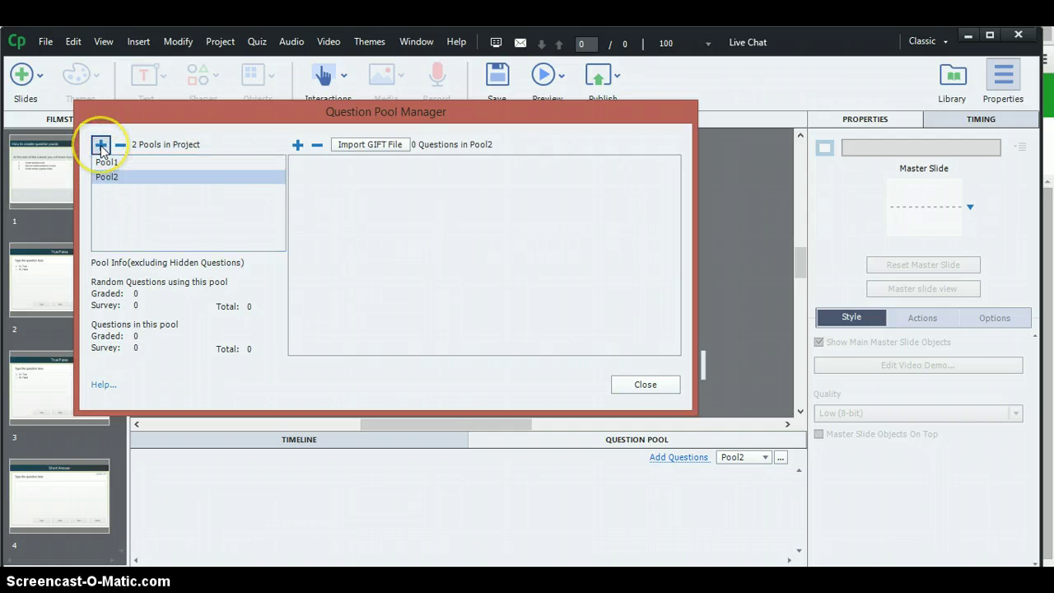
pyautogui.click(101, 145)
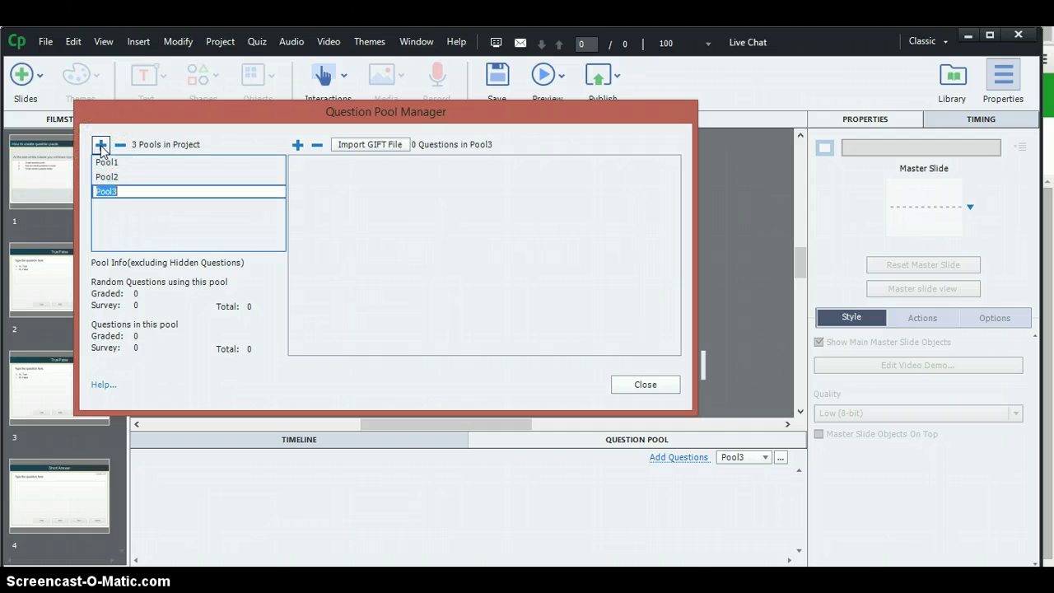
pyautogui.click(145, 223)
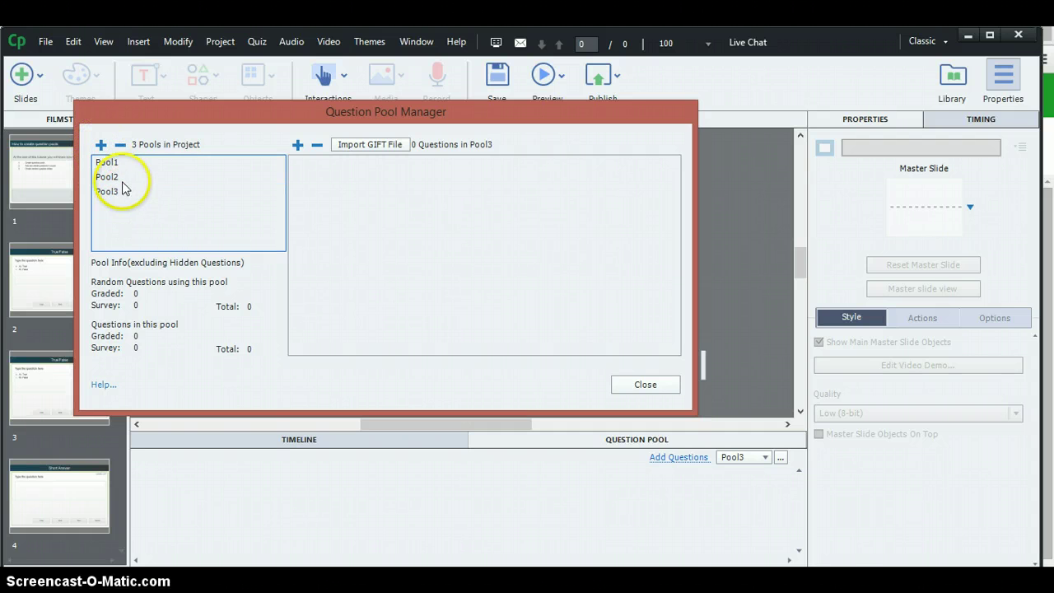
# Step: Add two graded Multiple Choice questions to Pool1 and close the Question Pool Manager
pyautogui.click(299, 145)
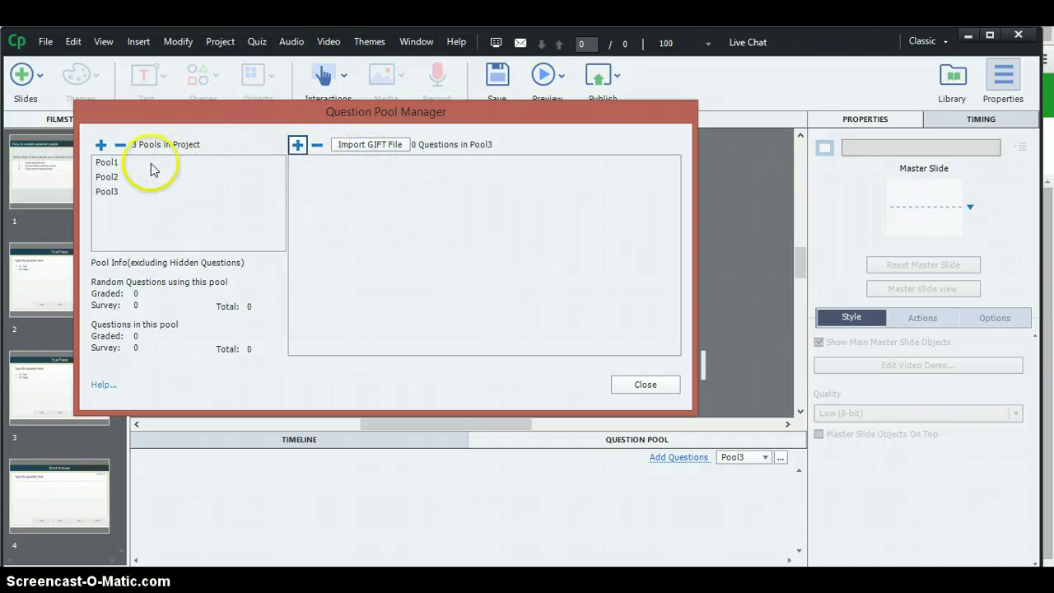
pyautogui.click(124, 164)
pyautogui.click(297, 144)
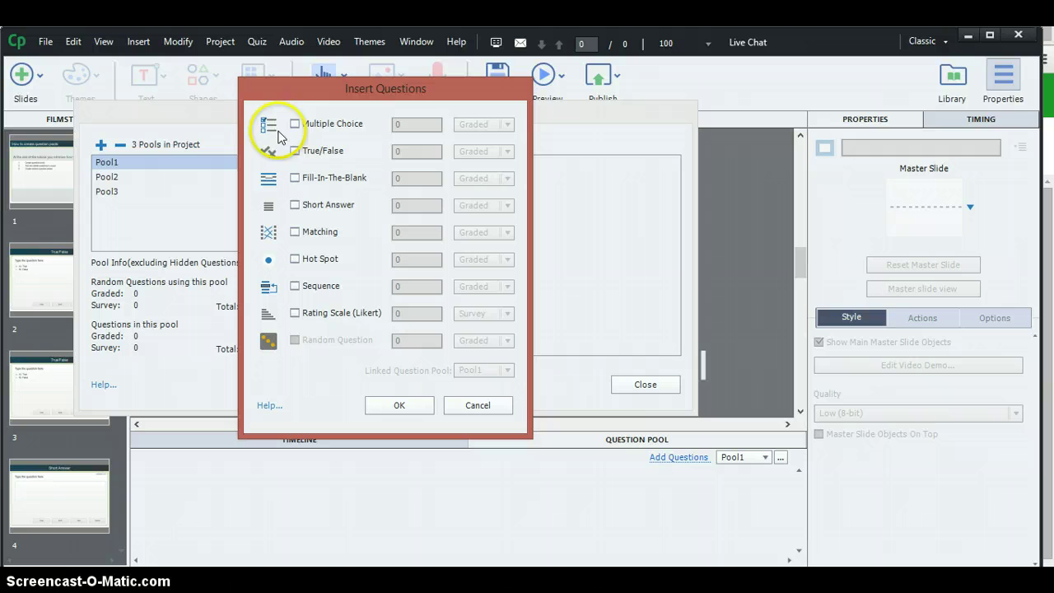
pyautogui.click(295, 124)
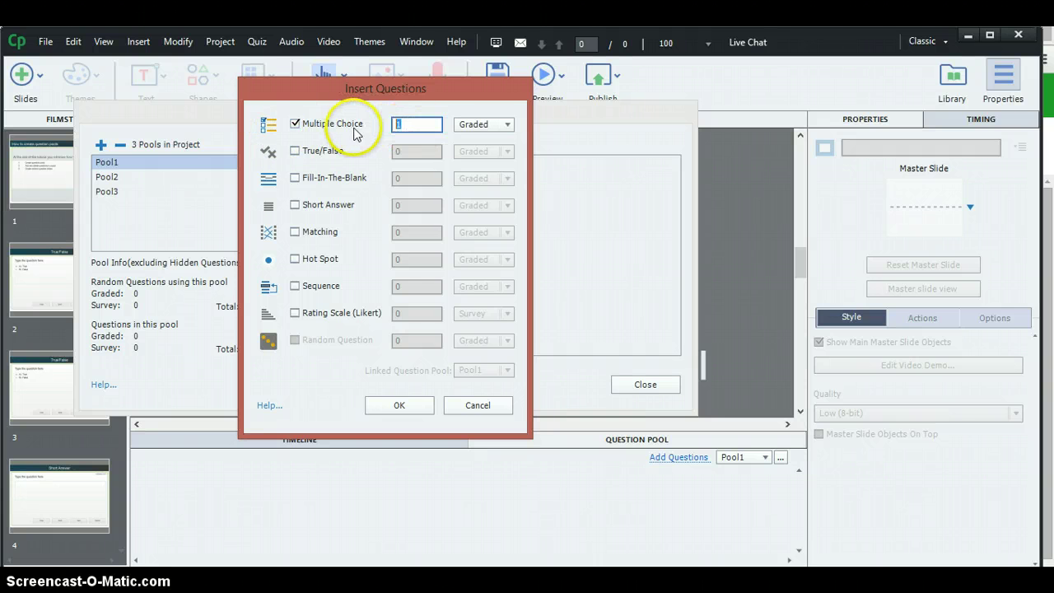
pyautogui.write('2')
pyautogui.click(402, 406)
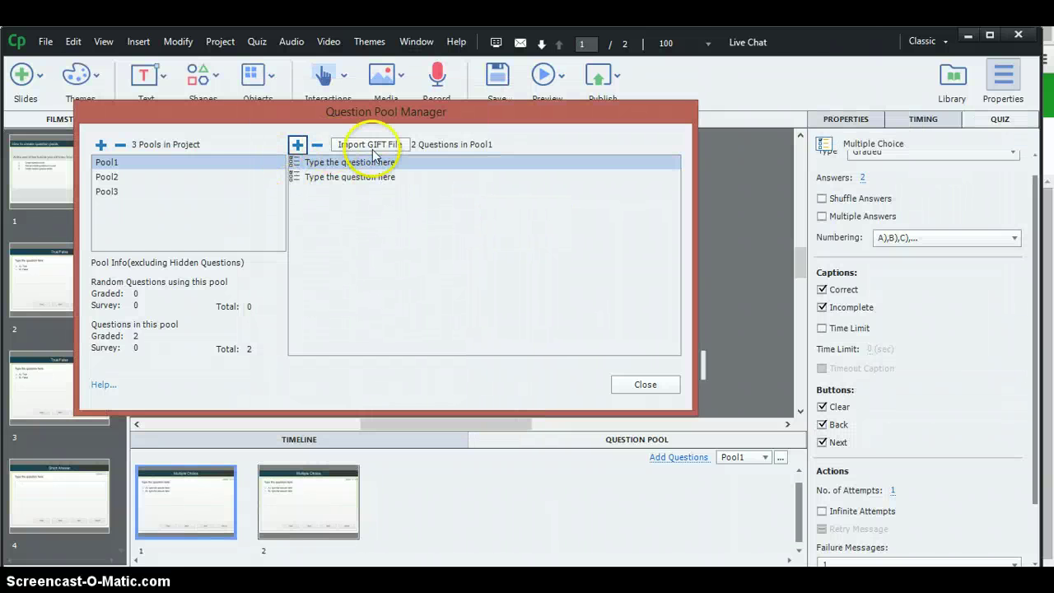
pyautogui.click(650, 384)
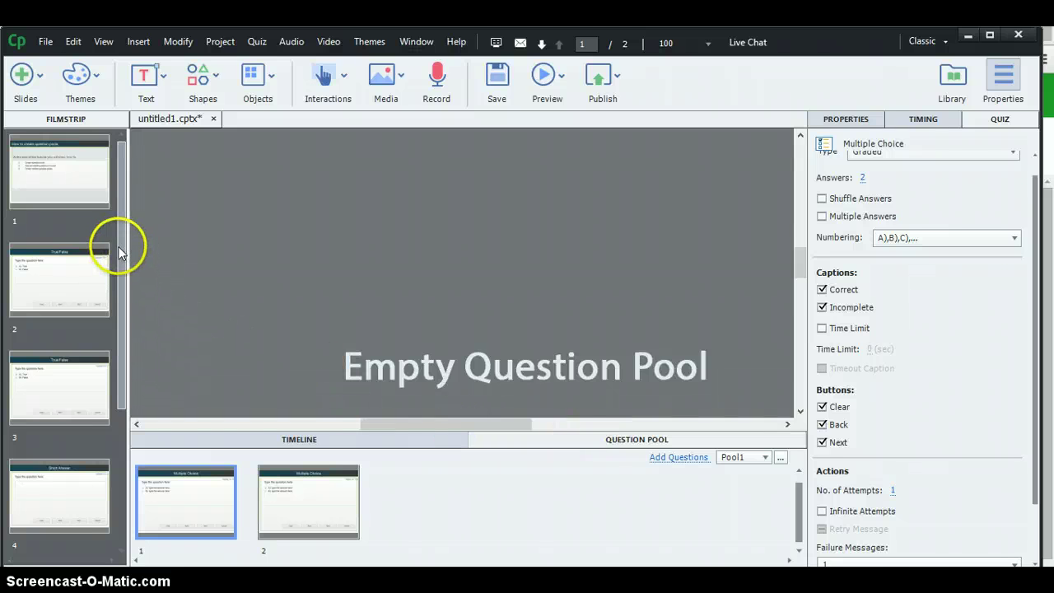
# Step: Move the True/False question on slide 2 to Pool2 and display that pool's question
pyautogui.moveTo(118, 247); pyautogui.dragTo(116, 309)
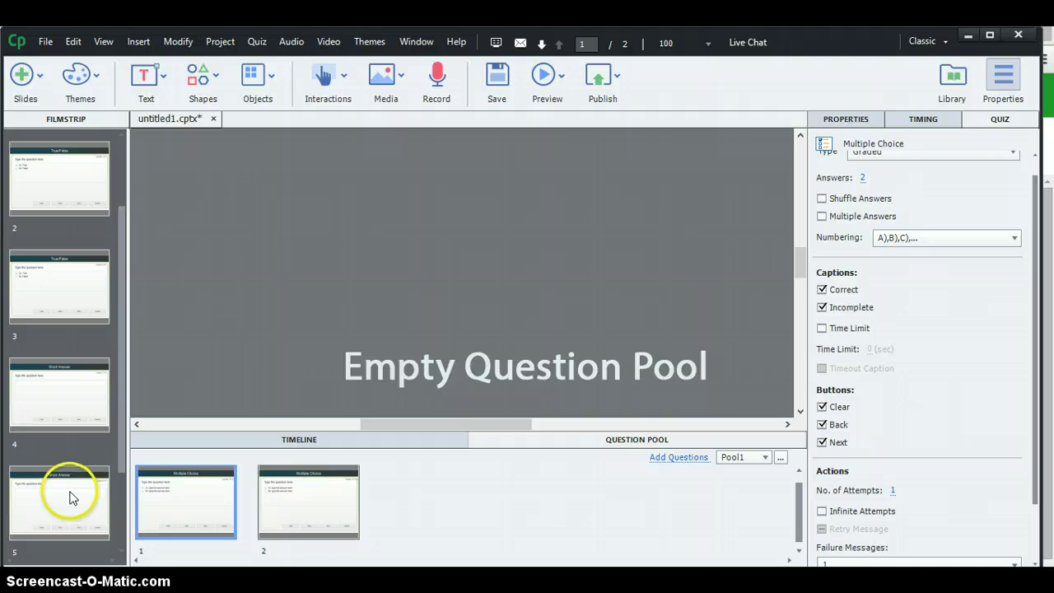
pyautogui.click(57, 182)
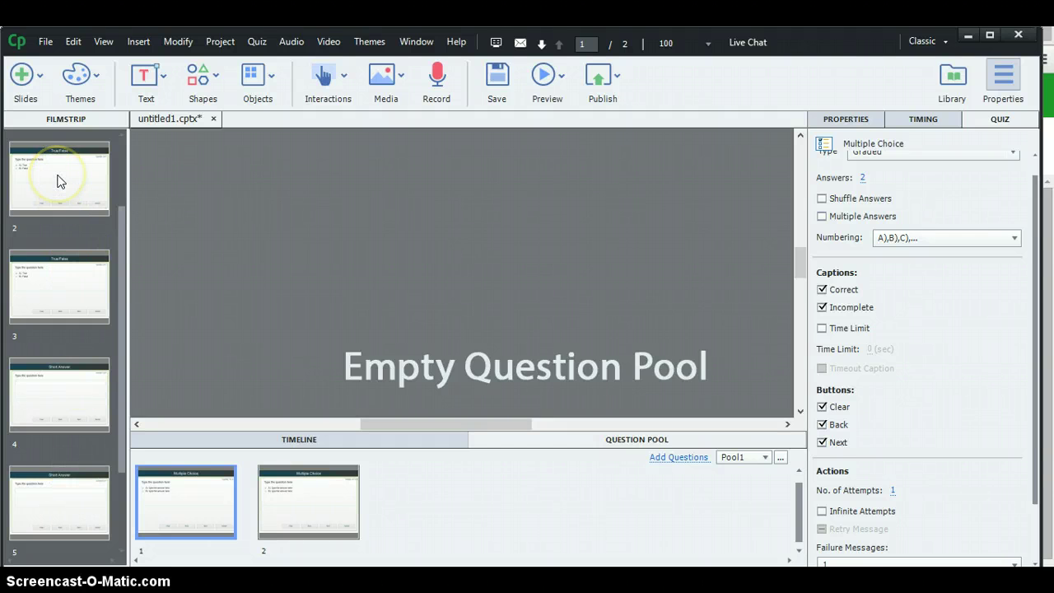
pyautogui.rightClick(58, 181)
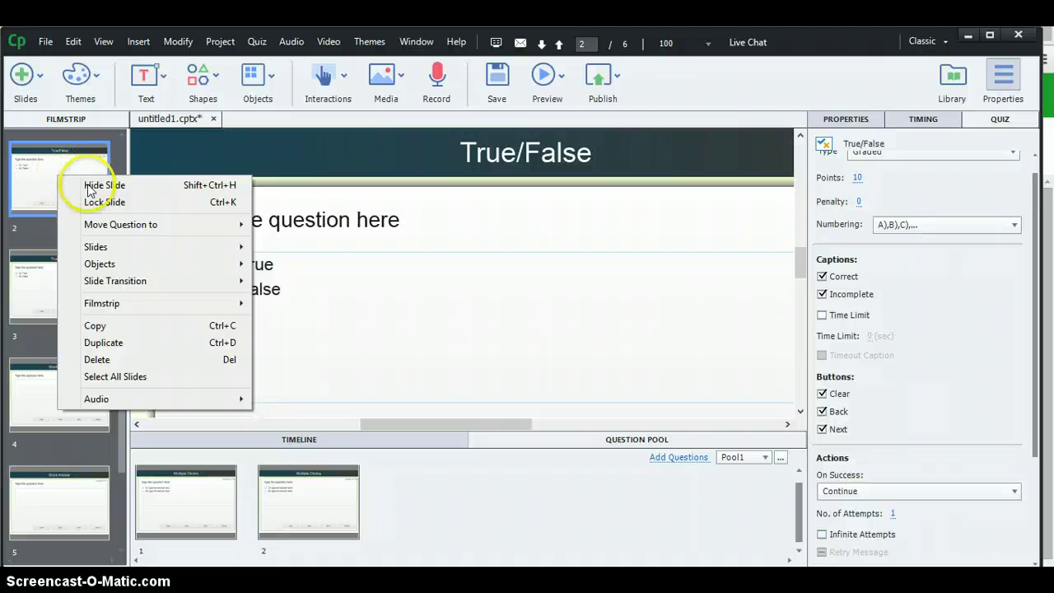
pyautogui.moveTo(91, 228)
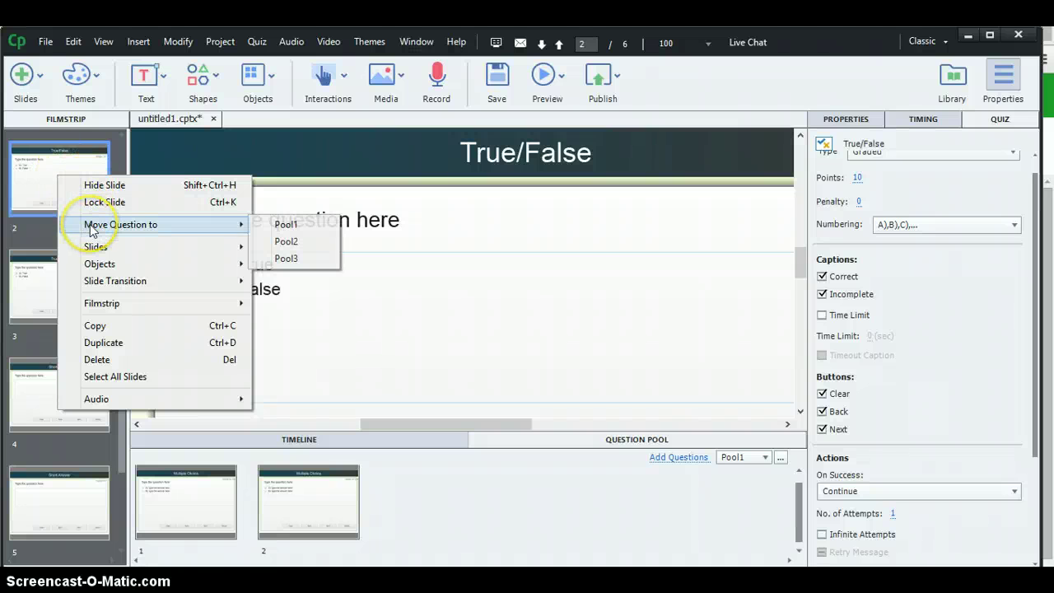
pyautogui.click(293, 244)
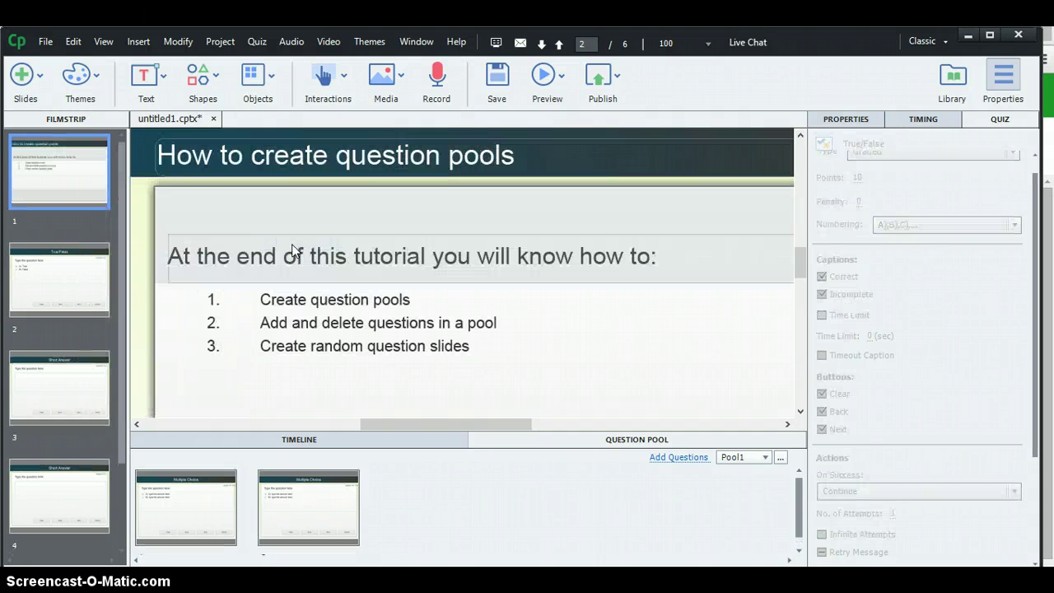
pyautogui.click(764, 457)
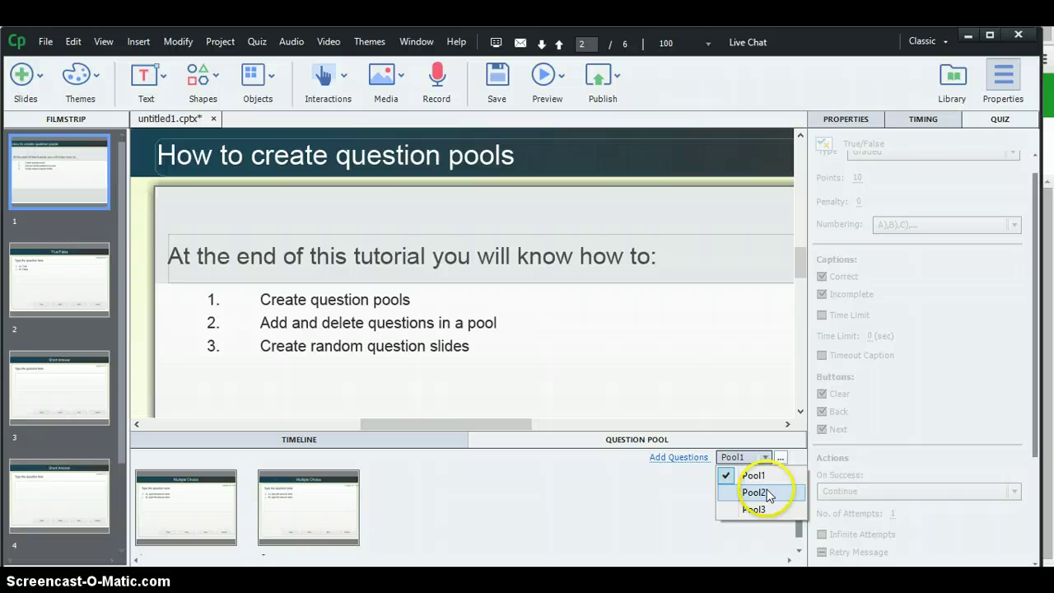
pyautogui.click(765, 494)
pyautogui.click(212, 522)
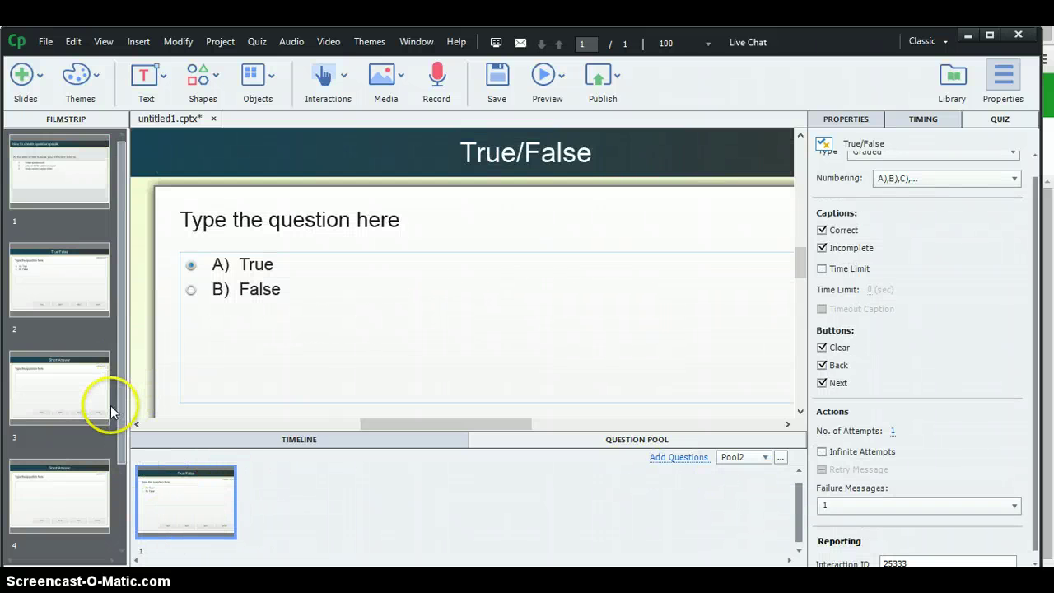
# Step: Move the remaining True/False question slide from the filmstrip to Pool2
pyautogui.scroll(-1, 110, 406)
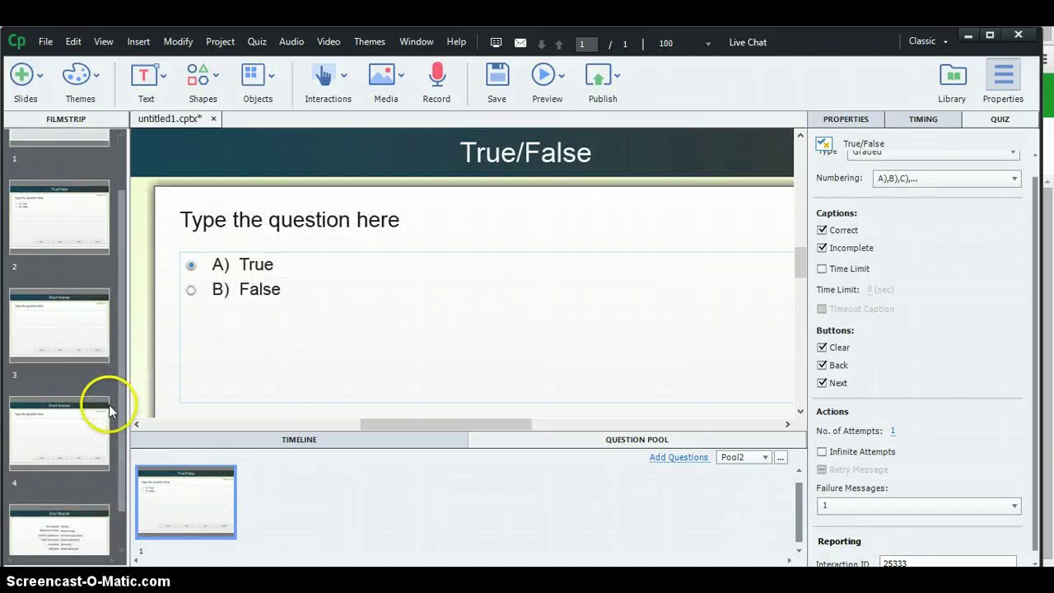
pyautogui.click(60, 235)
pyautogui.rightClick(62, 224)
pyautogui.moveTo(155, 275)
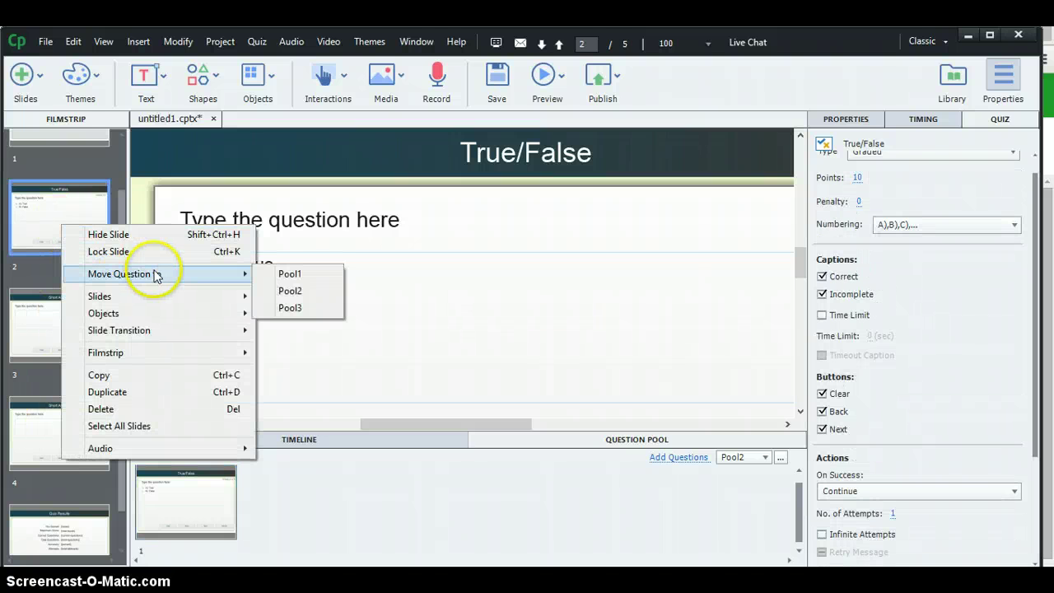
pyautogui.click(292, 290)
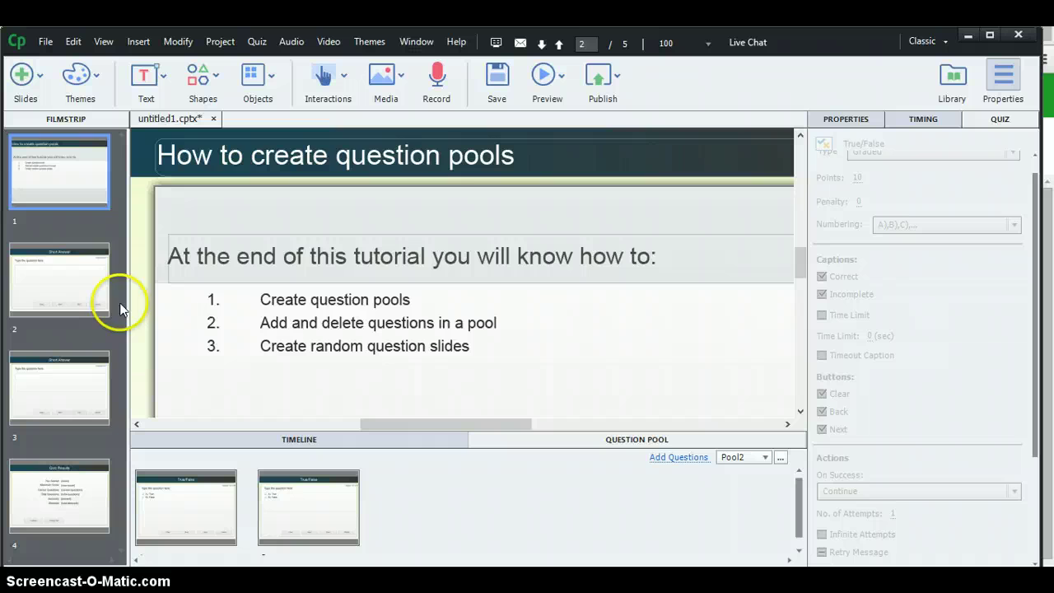
# Step: Move both Short Answer question slides together from the filmstrip to Pool3
pyautogui.click(46, 291)
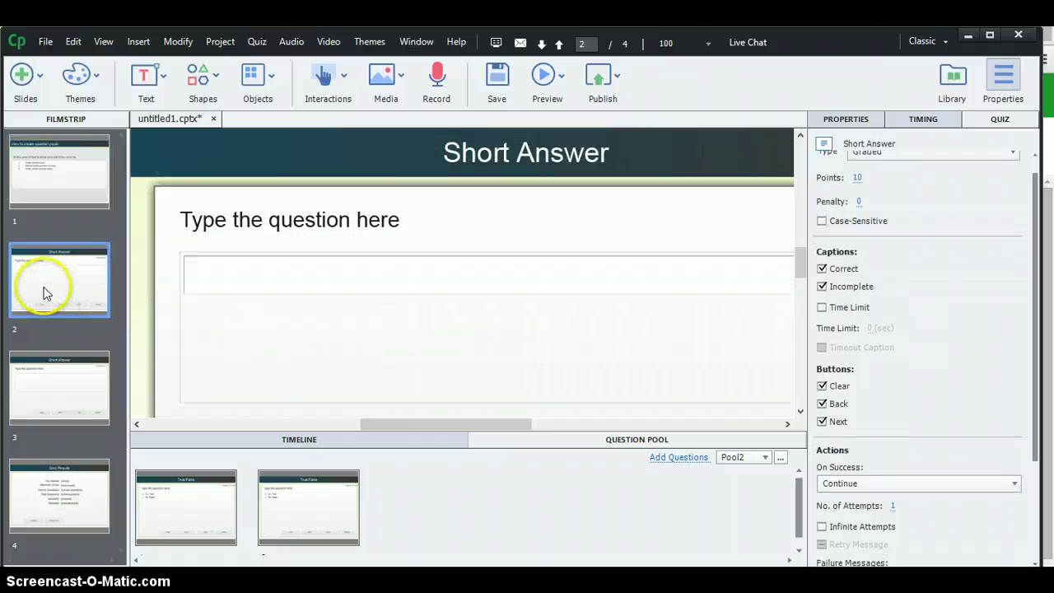
pyautogui.keyDown('shift'); pyautogui.click(40, 395); pyautogui.keyUp('shift')
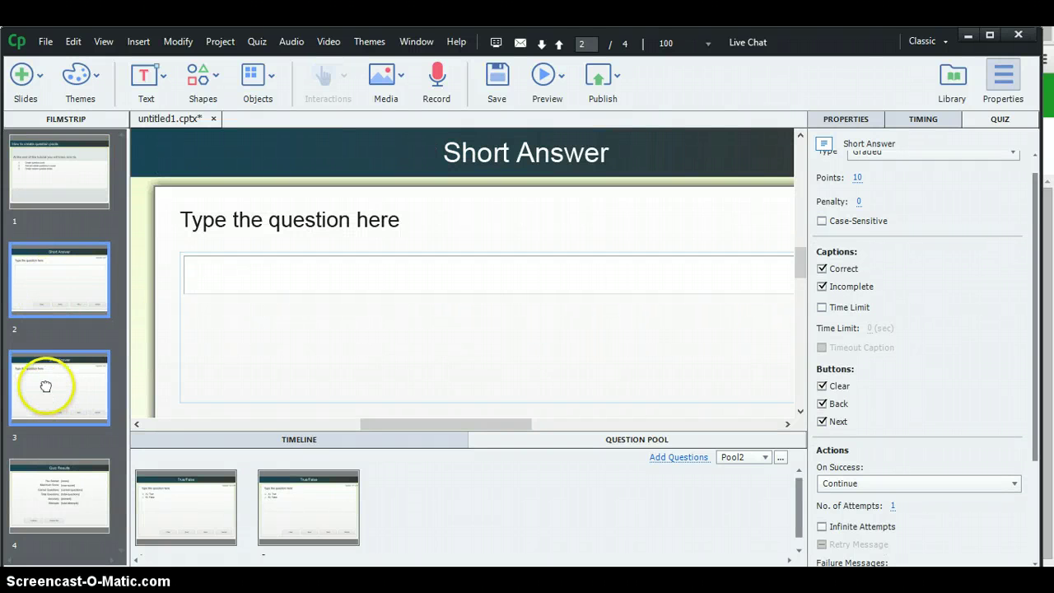
pyautogui.rightClick(69, 290)
pyautogui.moveTo(176, 333)
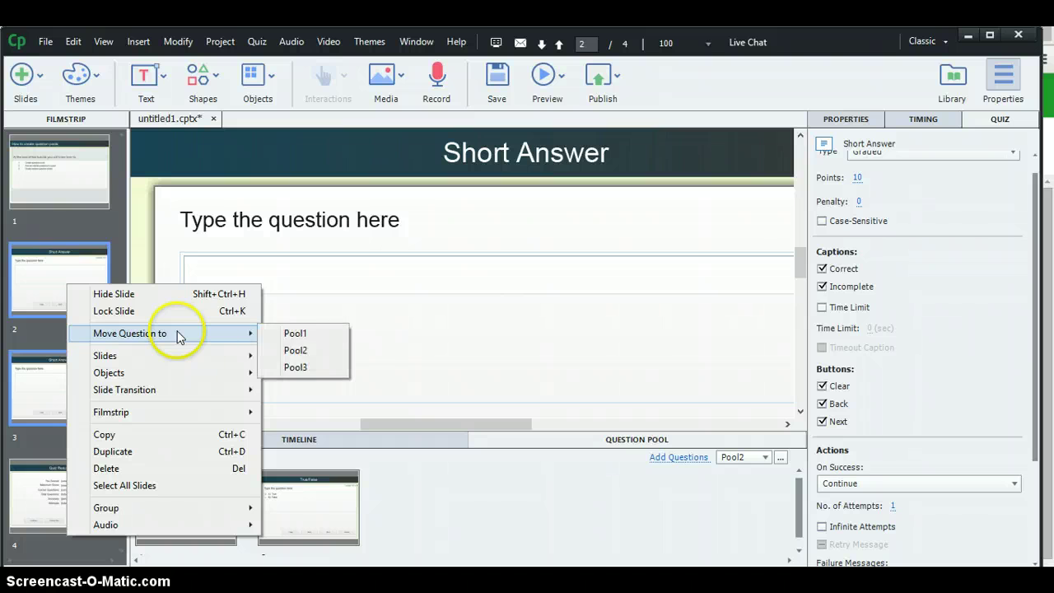
pyautogui.click(298, 367)
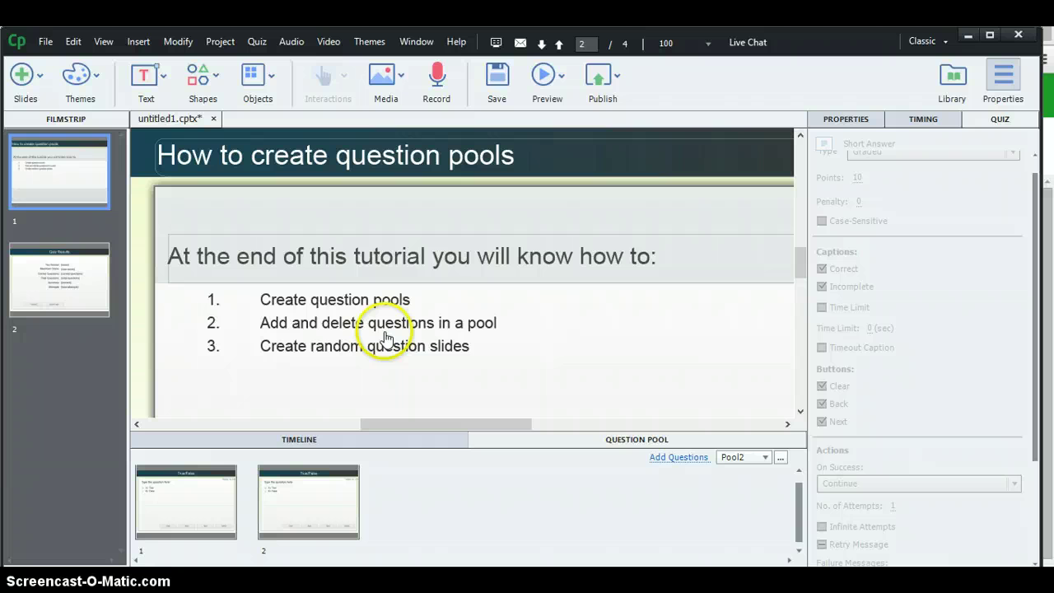
# Step: Review the questions stored in Pool1, Pool2 and Pool3 one pool after another
pyautogui.click(736, 460)
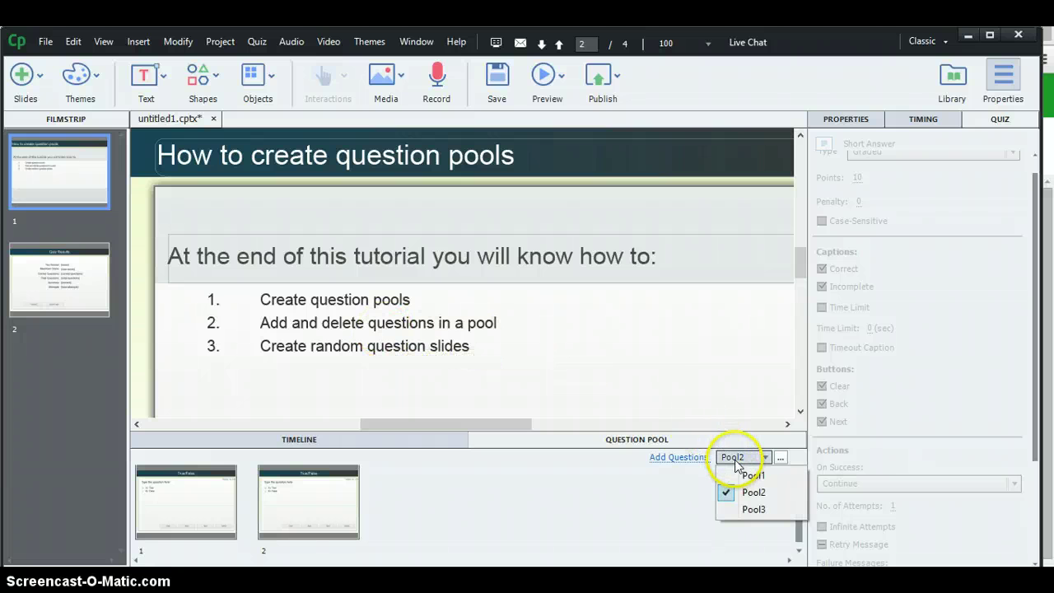
pyautogui.click(749, 476)
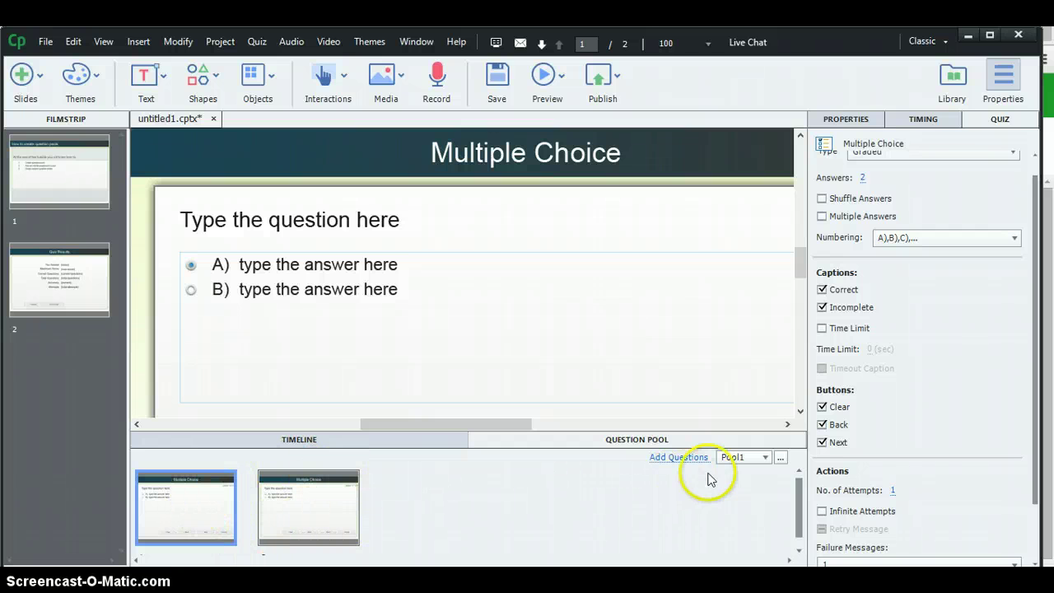
pyautogui.click(739, 459)
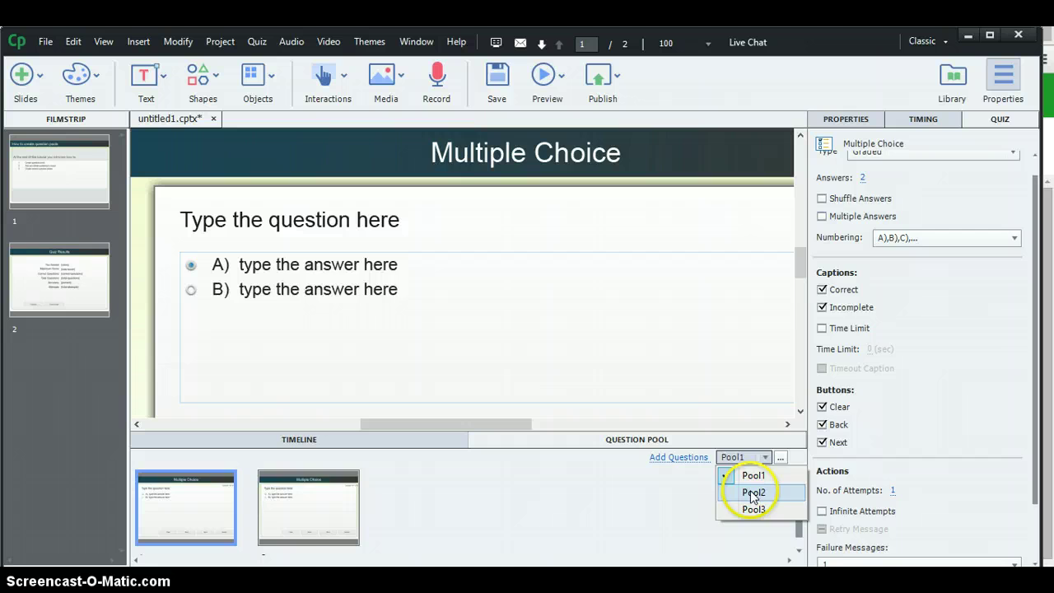
pyautogui.click(752, 492)
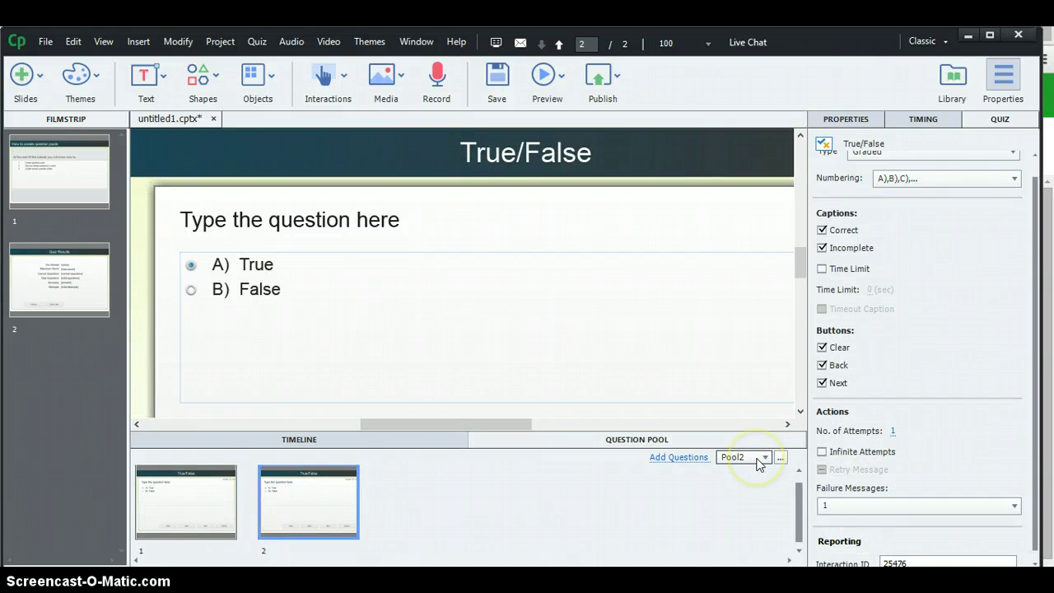
pyautogui.click(758, 458)
pyautogui.click(758, 506)
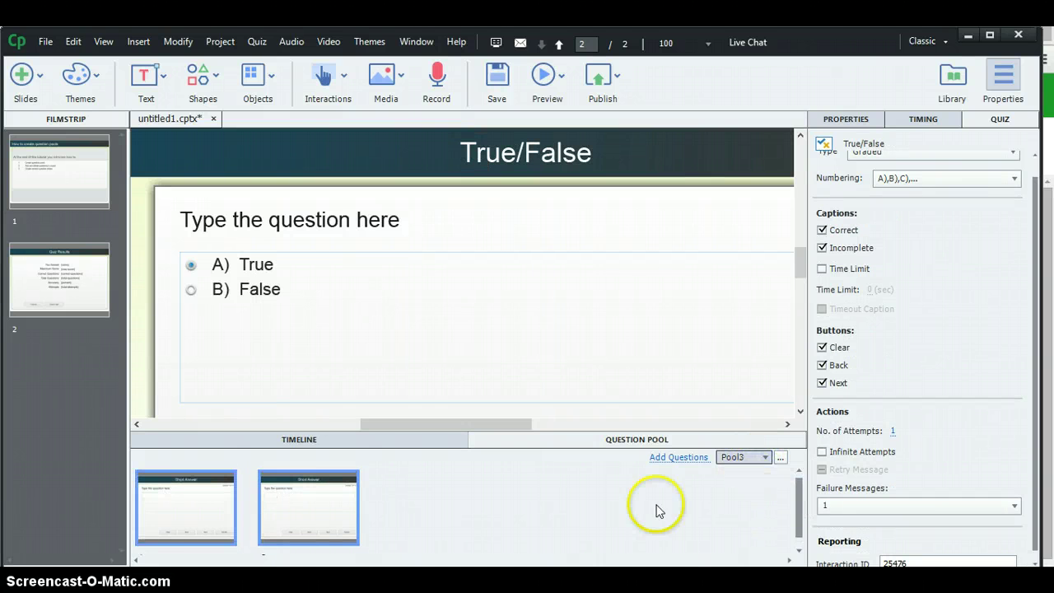
pyautogui.click(293, 533)
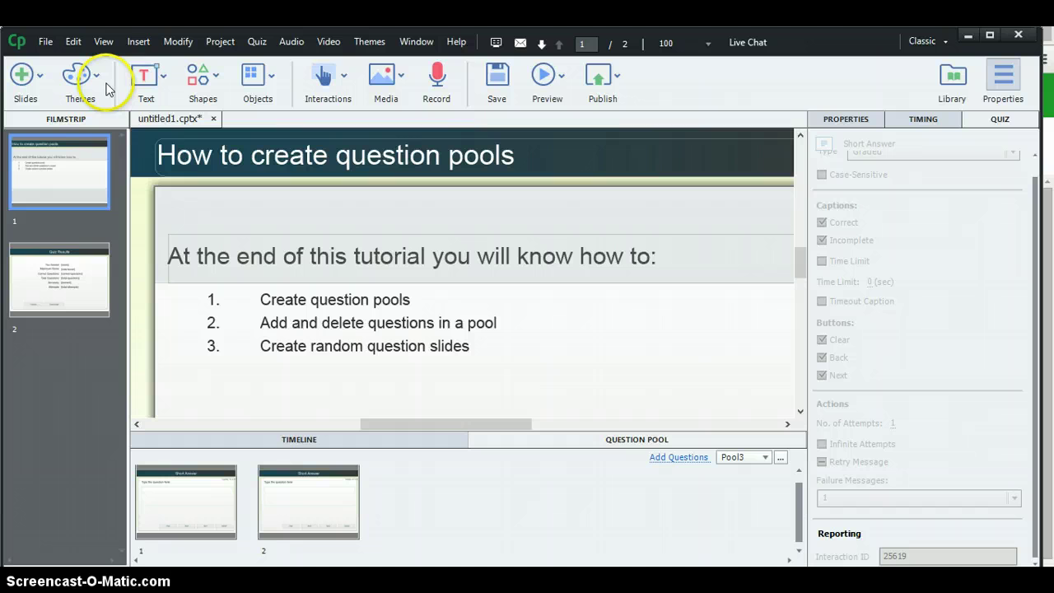
# Step: Insert three graded random question slides linked to Pool1 after slide 1
pyautogui.click(259, 42)
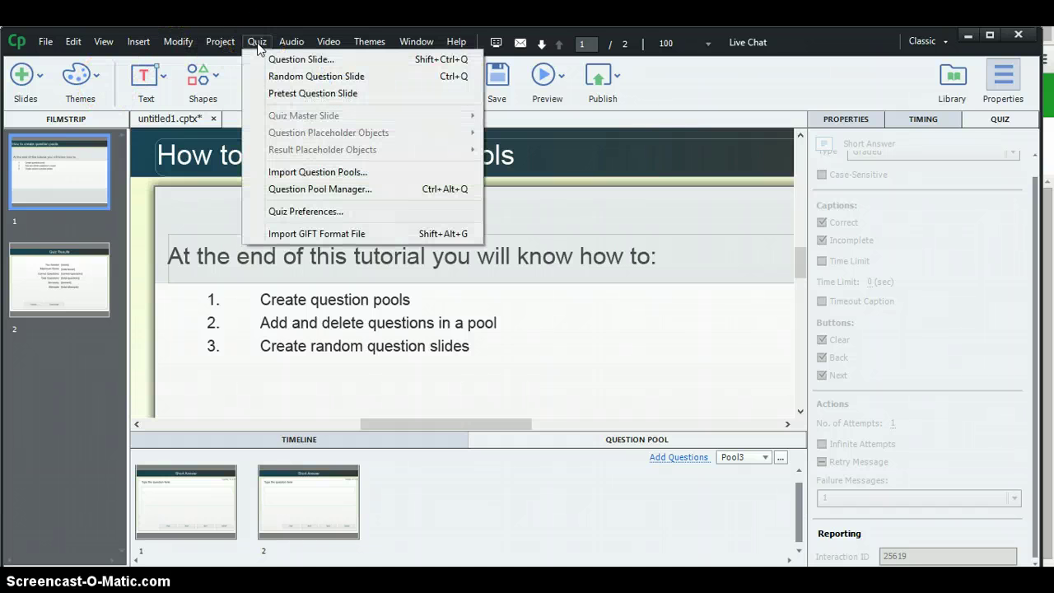
pyautogui.click(276, 59)
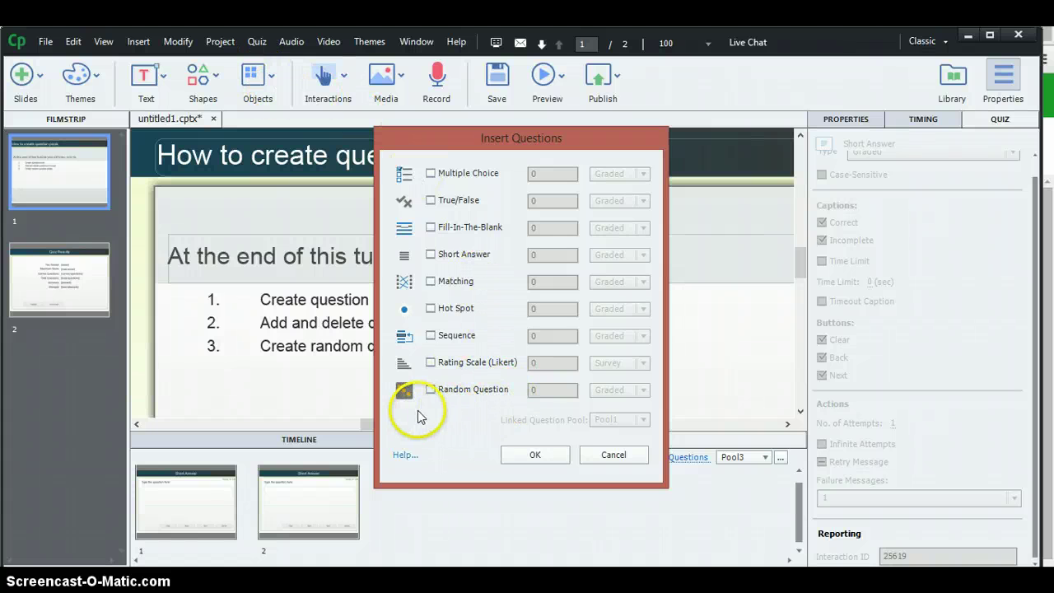
pyautogui.click(430, 390)
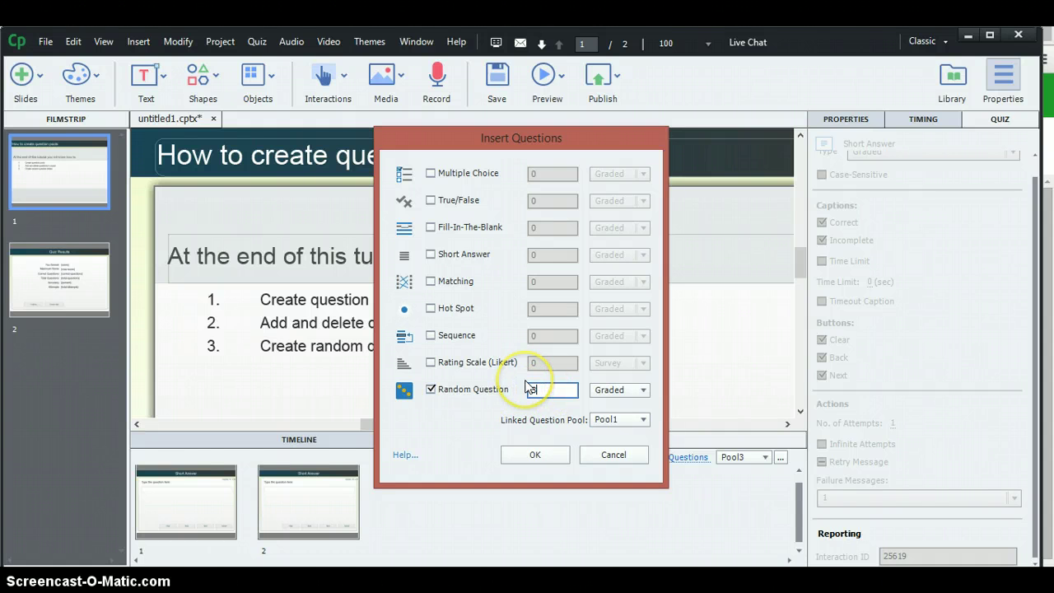
pyautogui.press('BackSpace')
pyautogui.write('3')
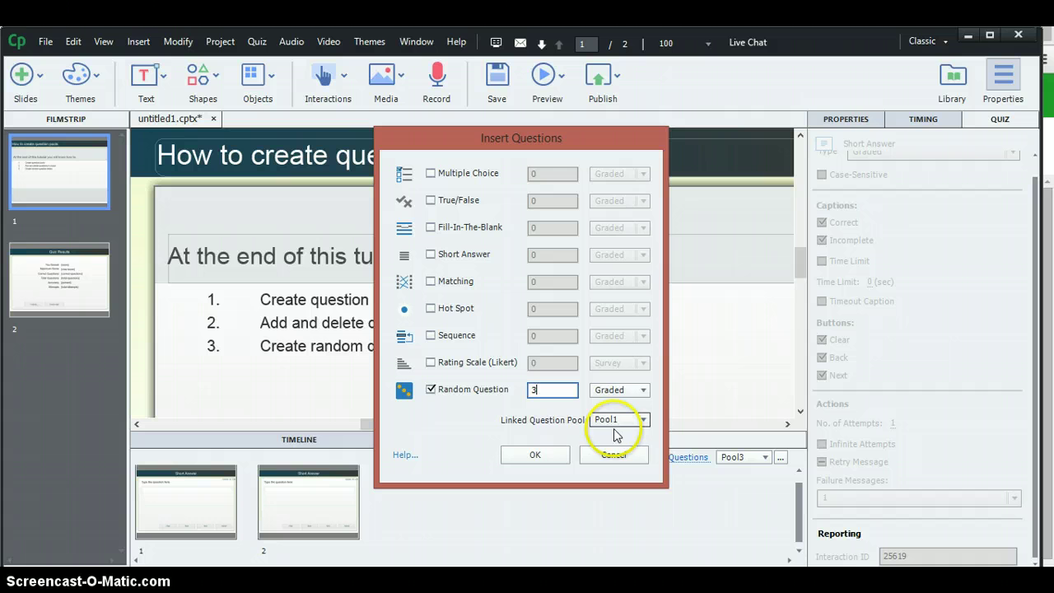
pyautogui.click(535, 456)
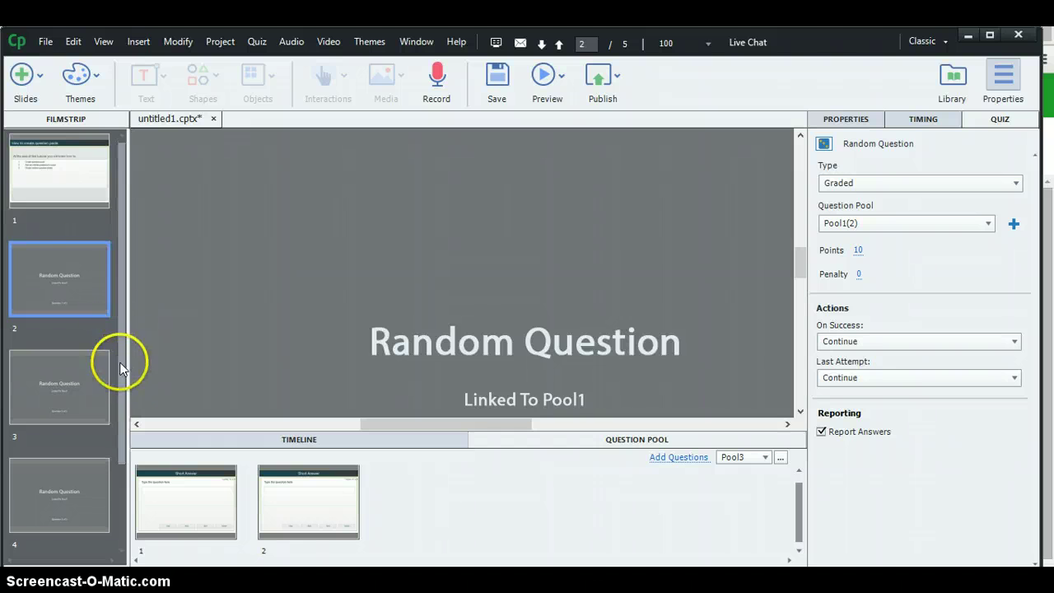
# Step: Link the random question on slide 3 to Pool2
pyautogui.scroll(-2, 123, 358)
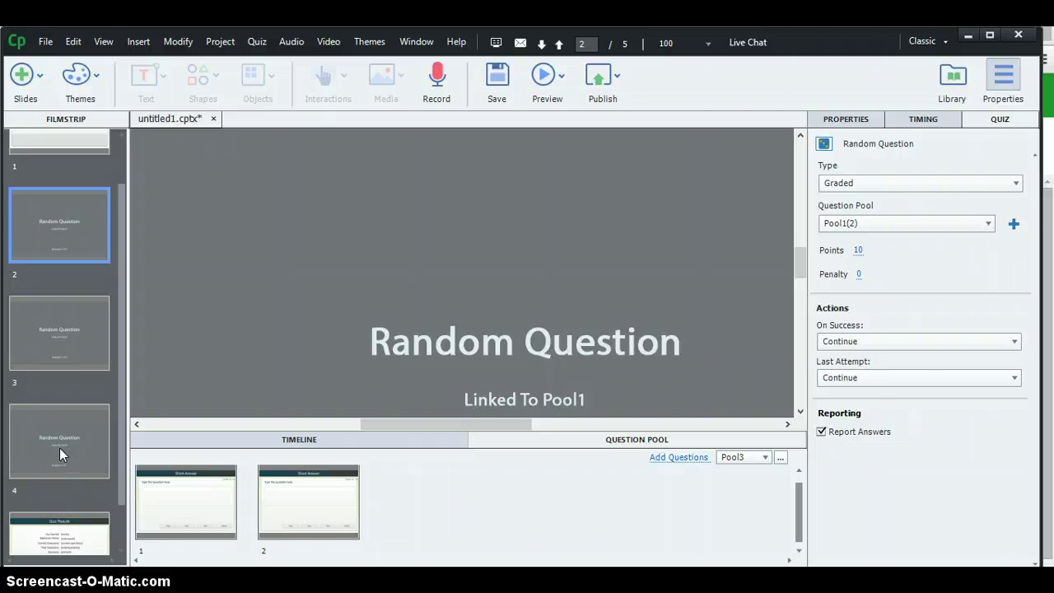
pyautogui.click(60, 337)
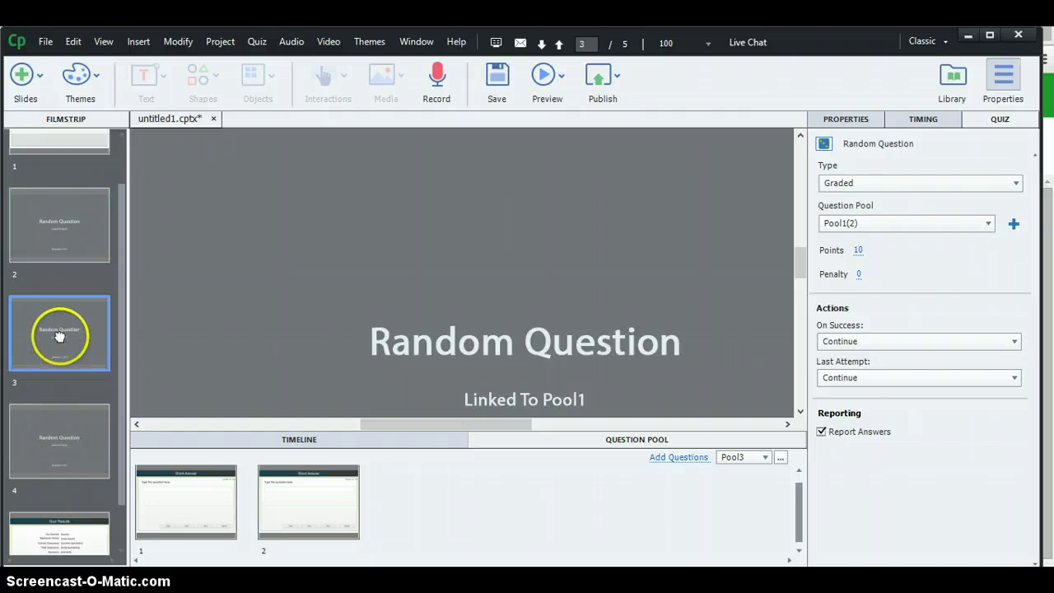
pyautogui.click(201, 449)
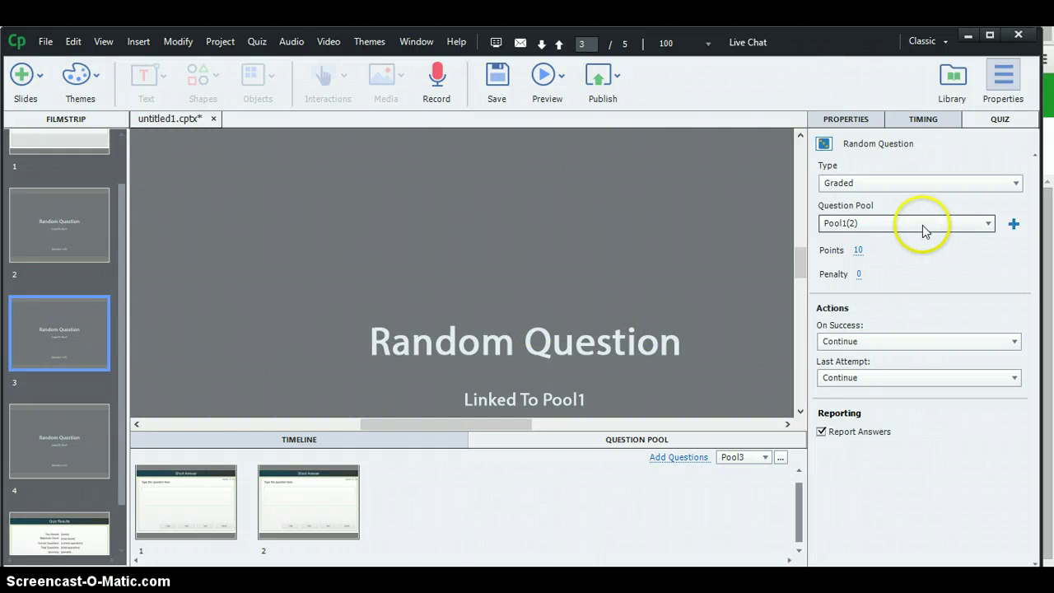
pyautogui.click(849, 225)
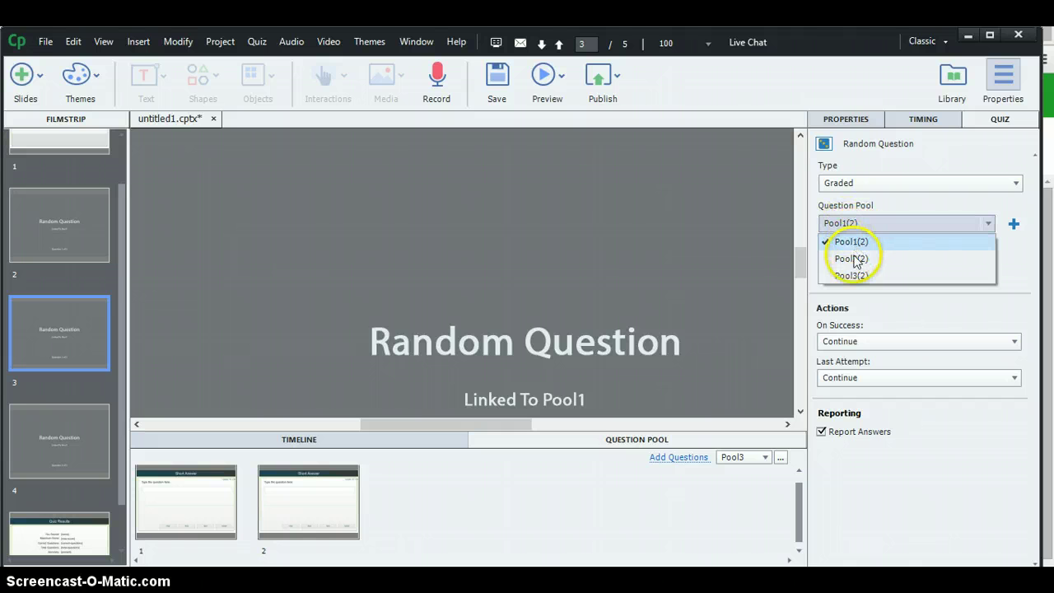
pyautogui.click(852, 258)
# Step: Link the random question on slide 4 to Pool3 and return to slide 1
pyautogui.click(22, 439)
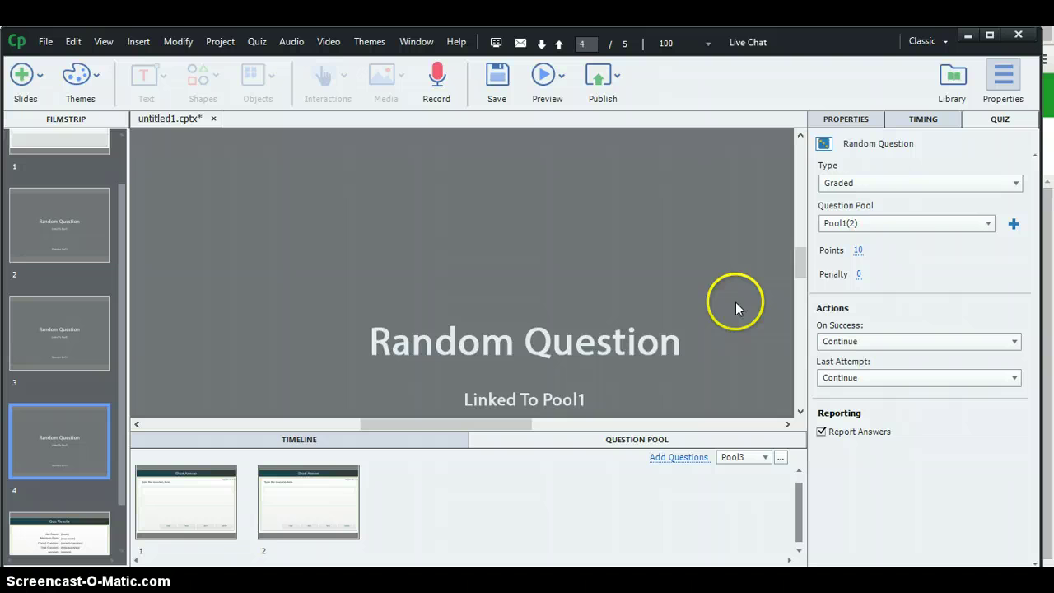
pyautogui.click(890, 224)
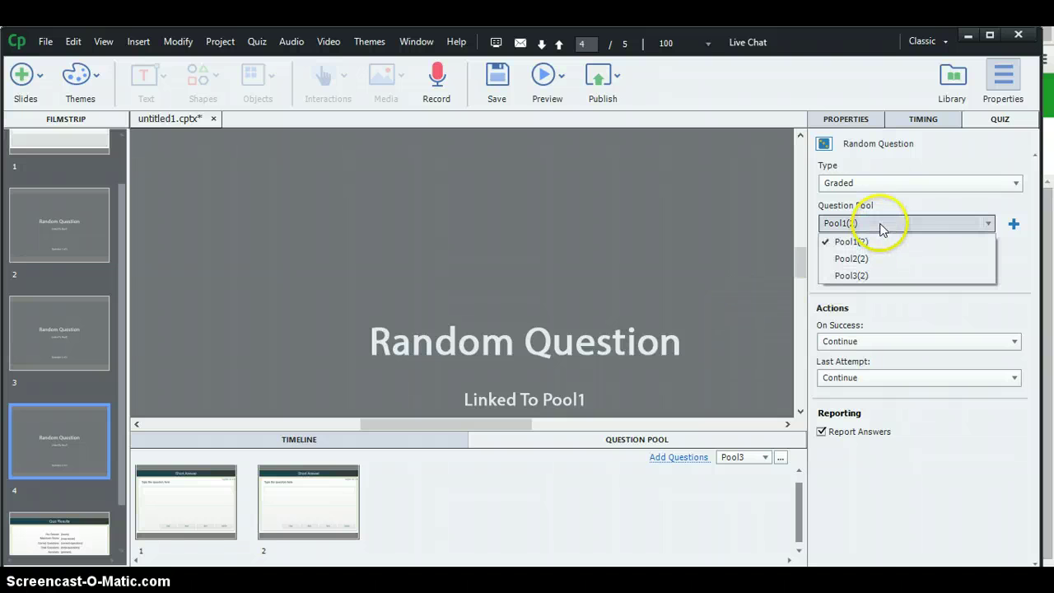
pyautogui.click(874, 275)
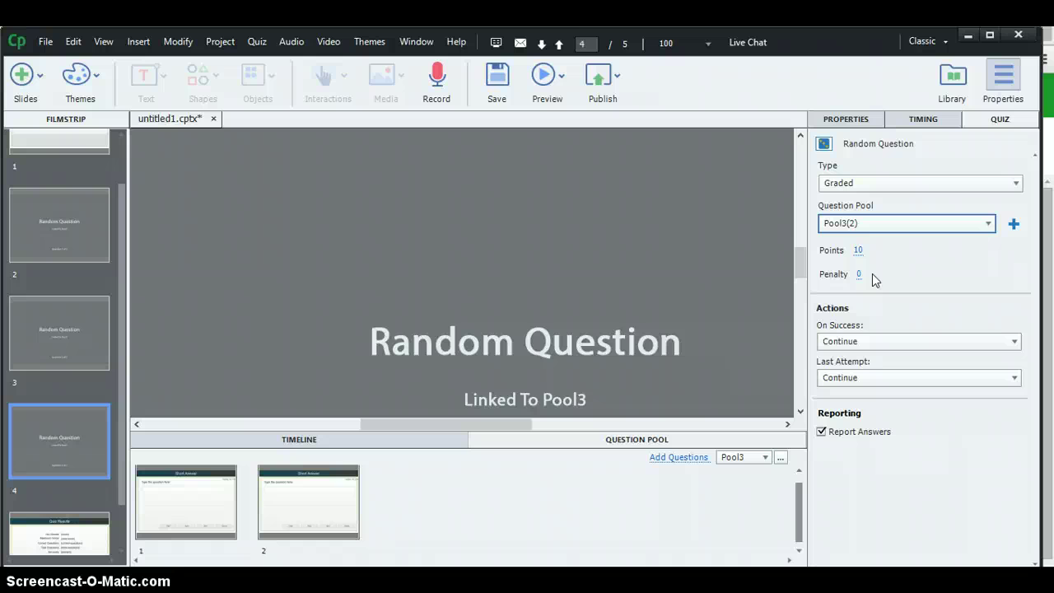
pyautogui.moveTo(121, 217); pyautogui.dragTo(122, 156)
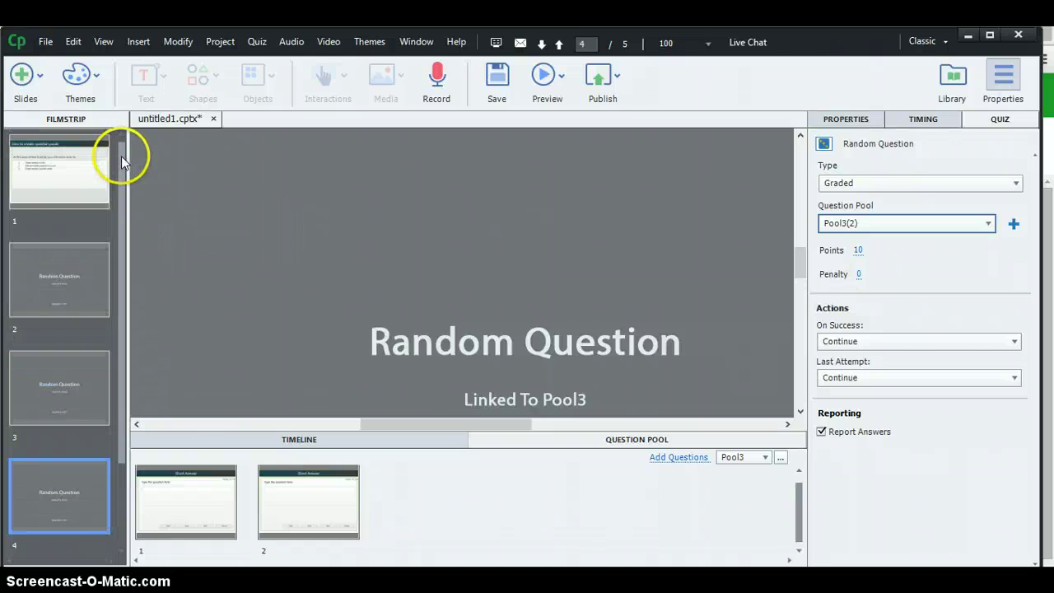
pyautogui.click(73, 180)
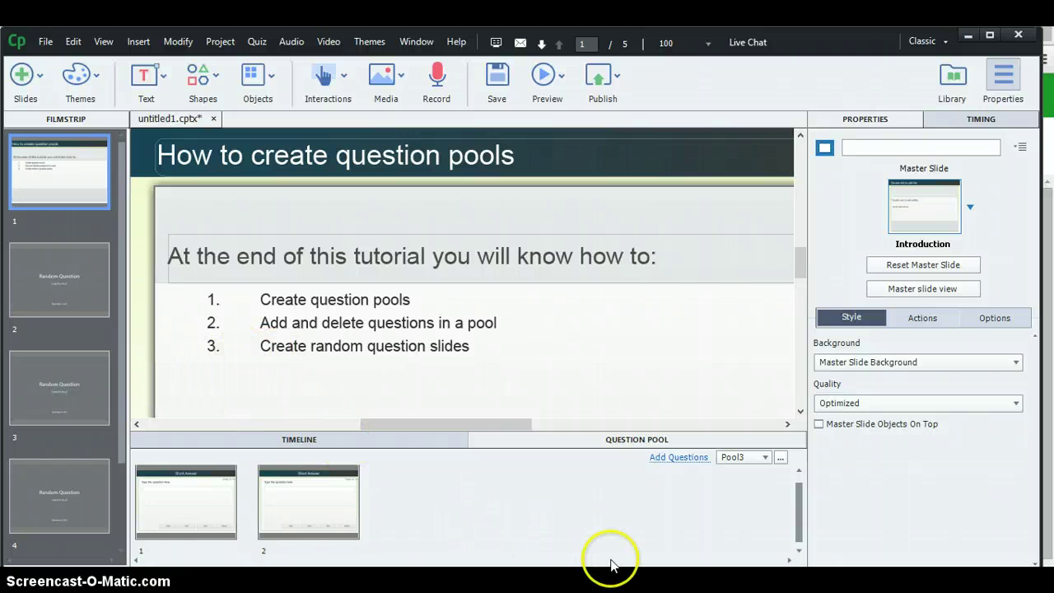
# Step: Display Pool2's questions and examine the commands available for its first True/False question, including moving and deleting it
pyautogui.click(758, 459)
pyautogui.click(756, 495)
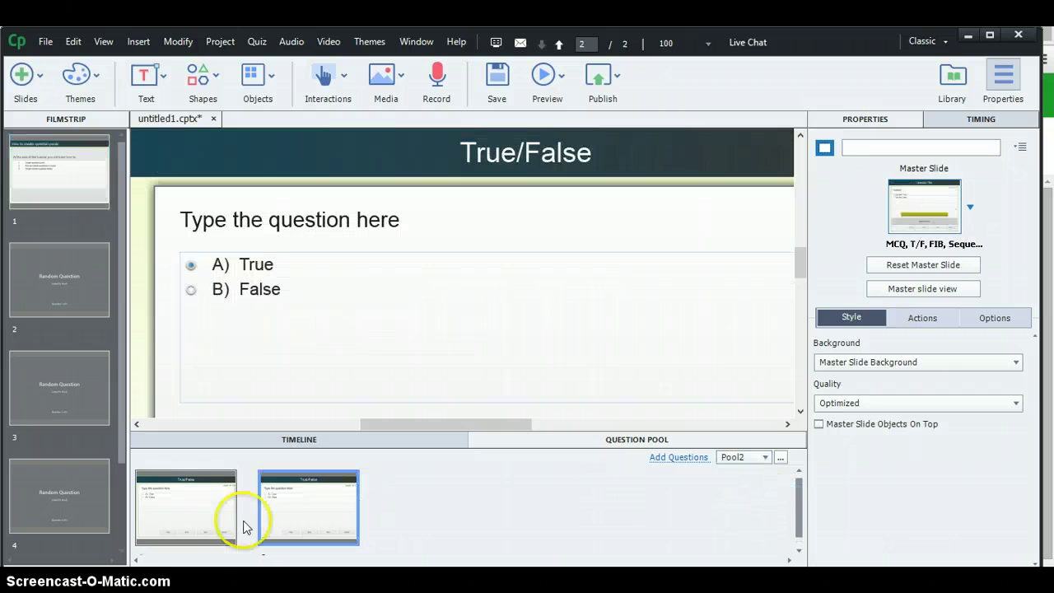
pyautogui.click(189, 497)
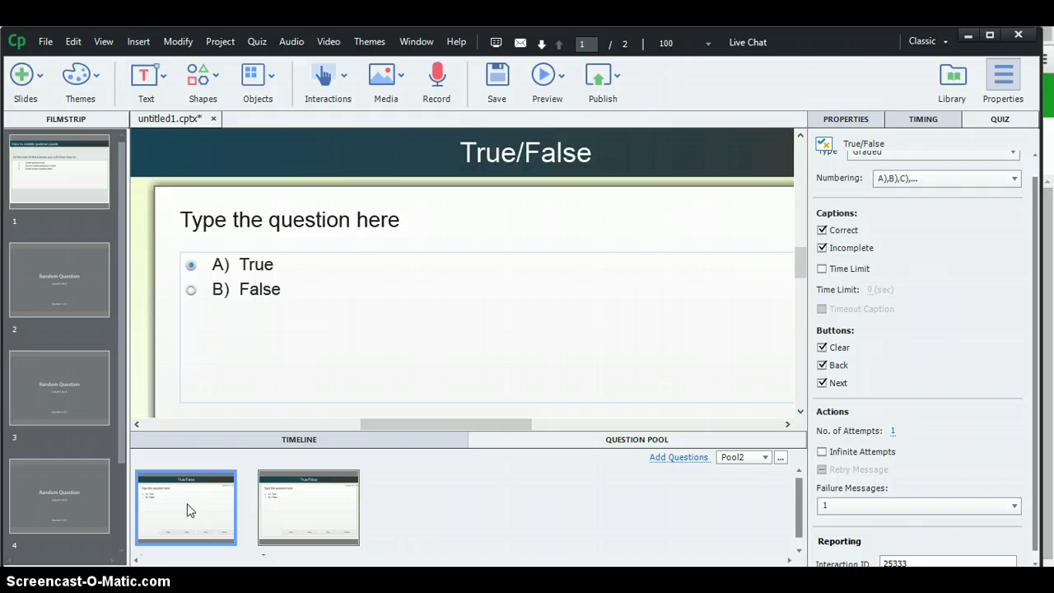
pyautogui.rightClick(188, 511)
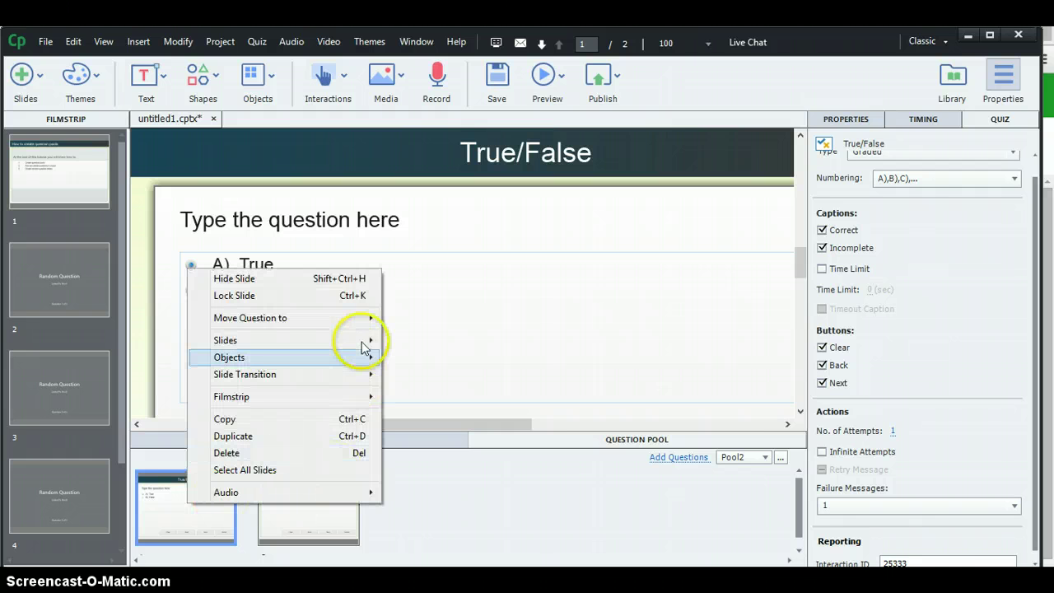
pyautogui.moveTo(365, 328)
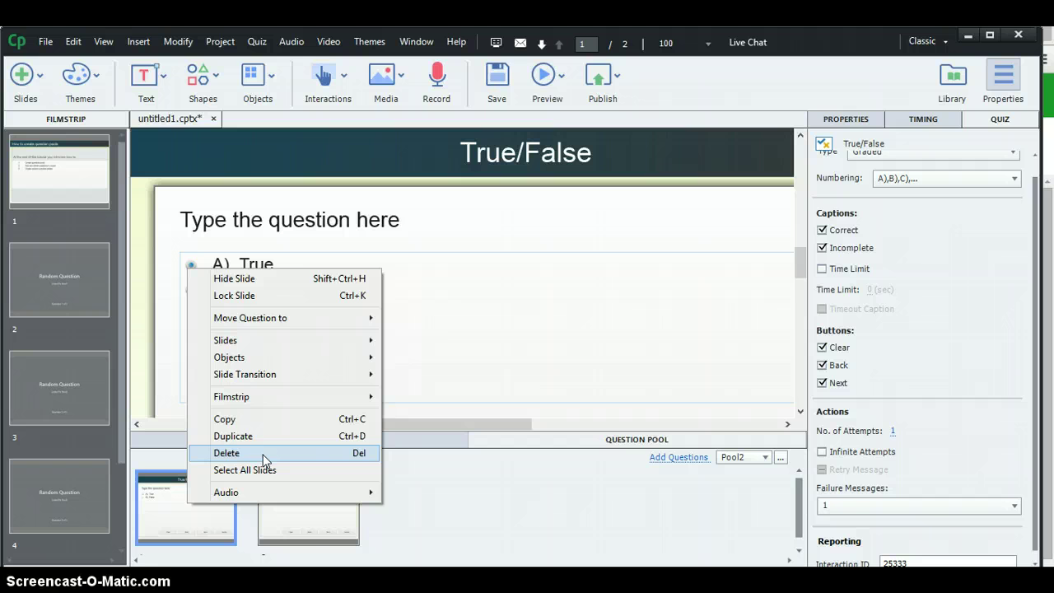
pyautogui.click(492, 500)
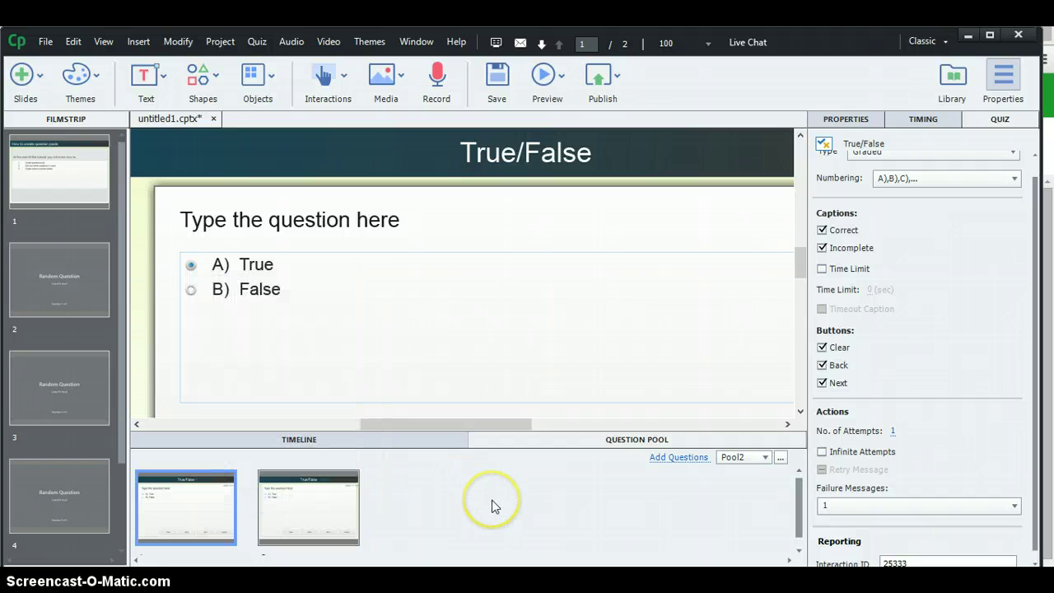